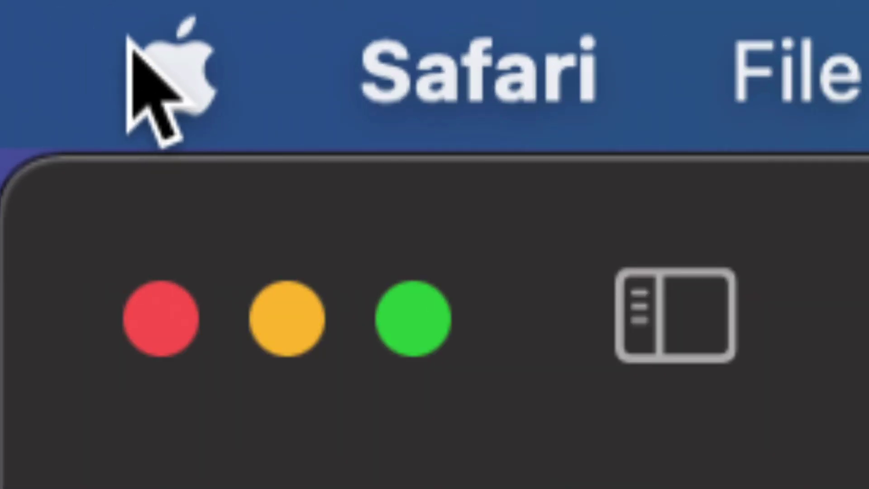
Launch the App Store from the Apple menu
left_click(163, 61)
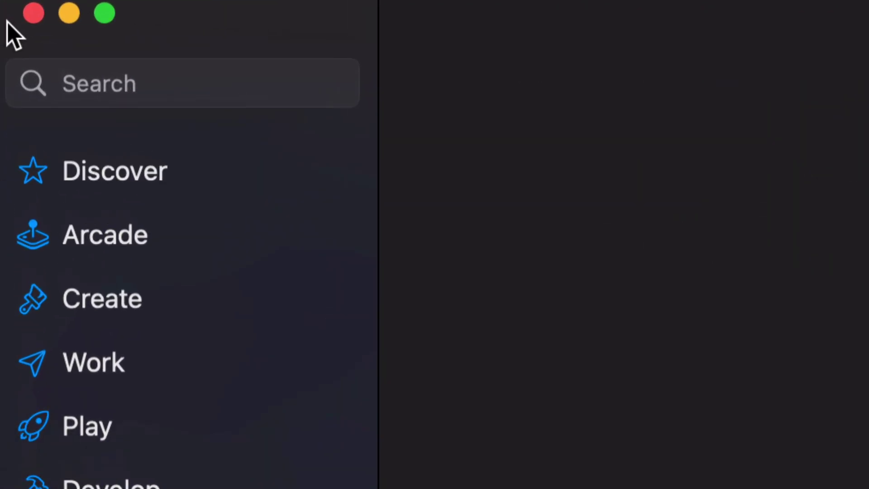
Search for 'final cut pro' and start the Final Cut Pro update from its product page
left_click(85, 65)
type("fin")
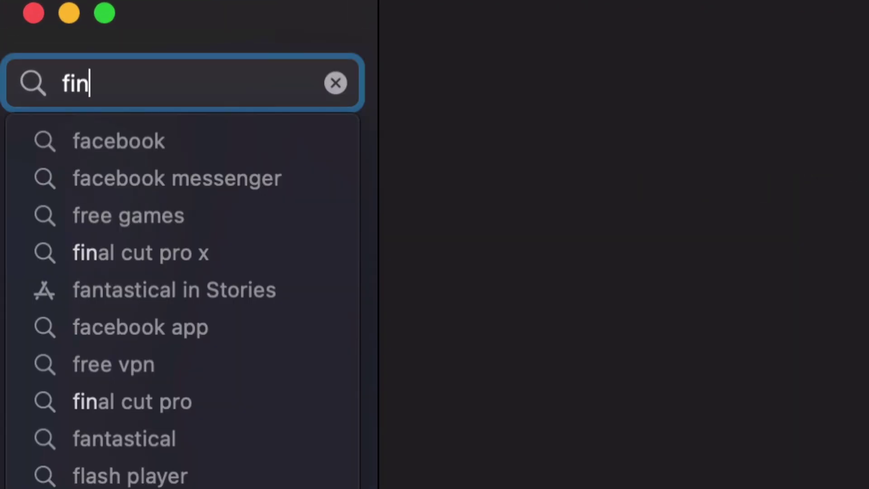
type("al cut pro")
key("Return")
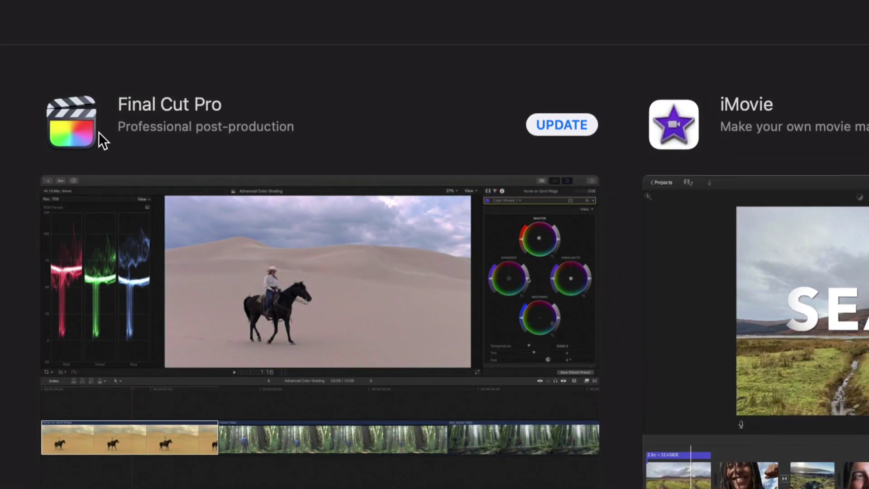
left_click(98, 133)
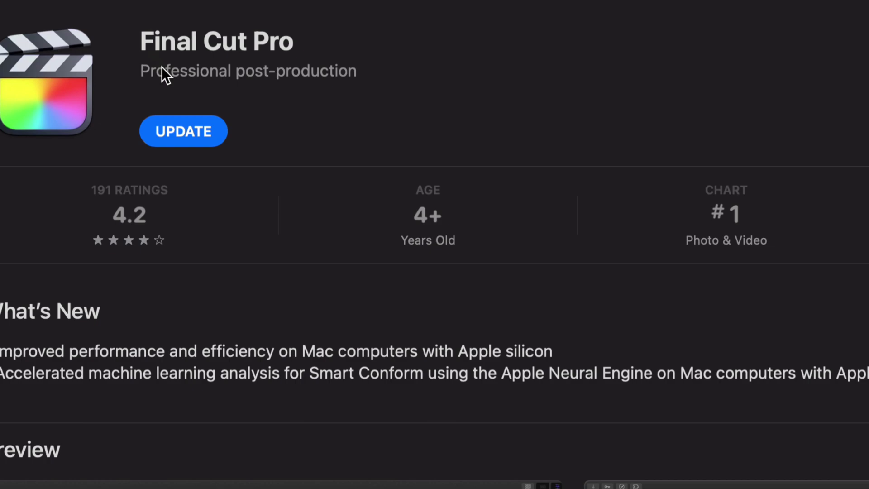
left_click(181, 138)
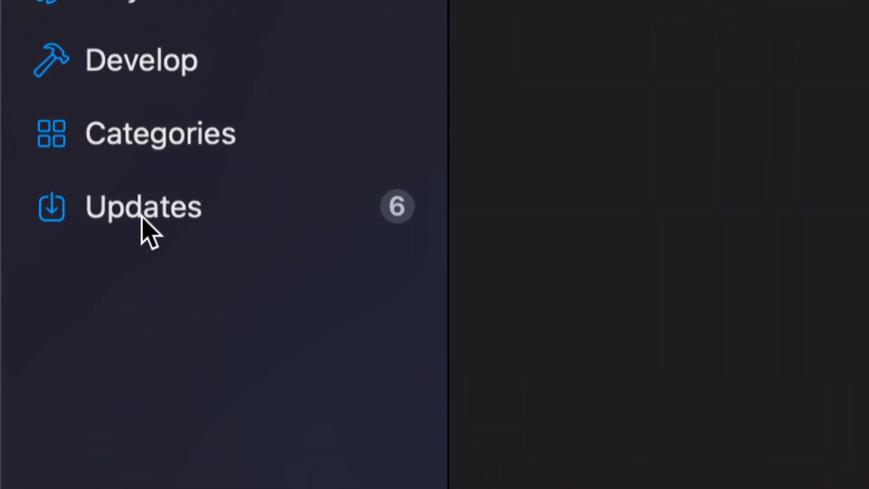
Start Compressor's update from the Updates list and read its full release notes
left_click(143, 216)
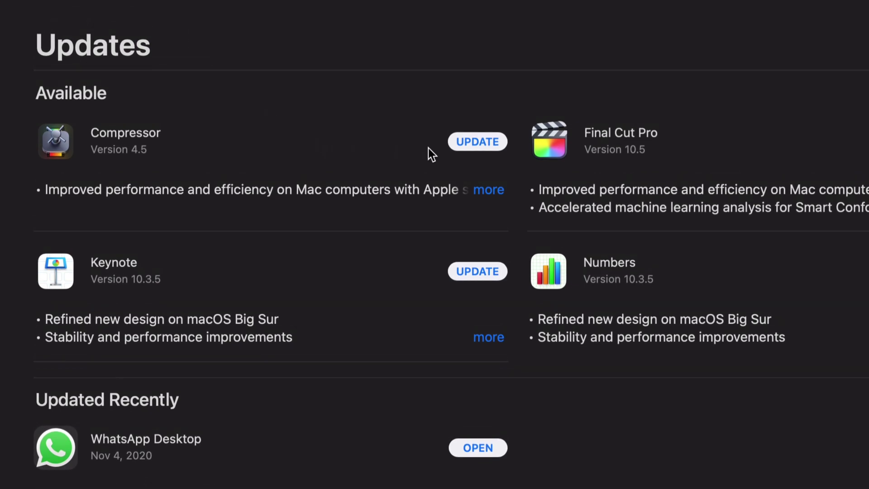
left_click(458, 145)
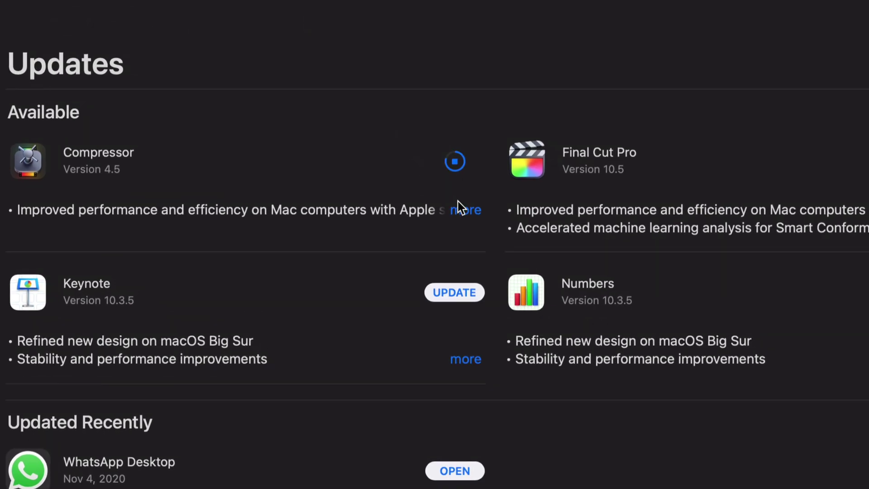
left_click(473, 212)
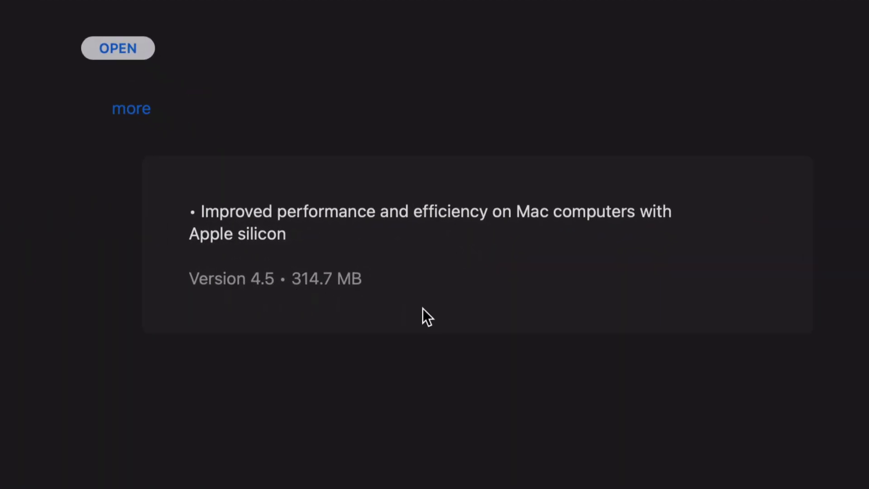
left_click(474, 417)
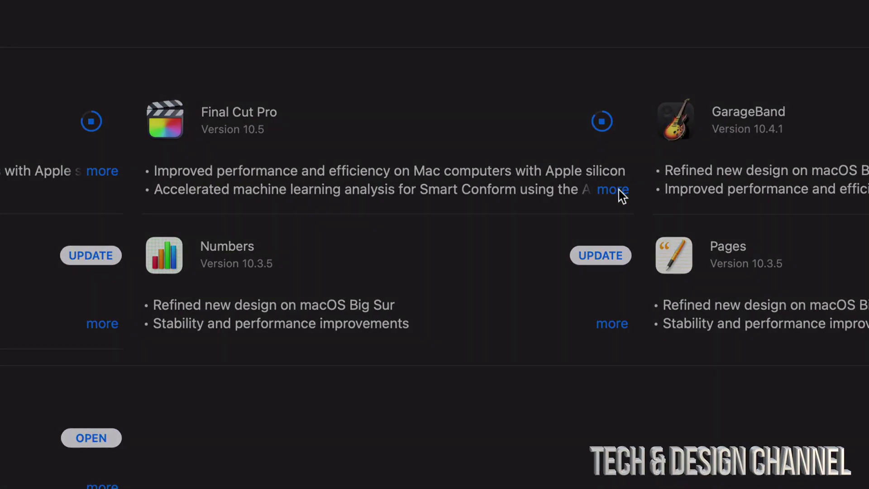
Read Final Cut Pro's release notes, then start GarageBand's update and open its notes
left_click(614, 190)
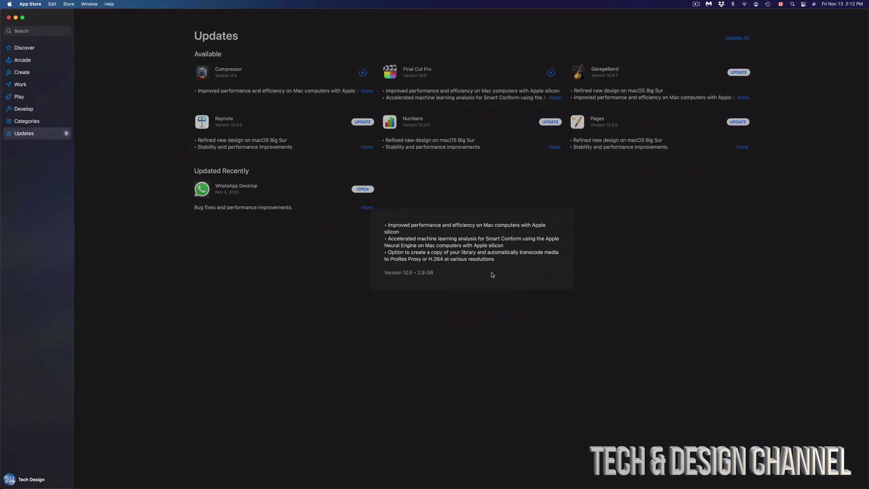
left_click(654, 223)
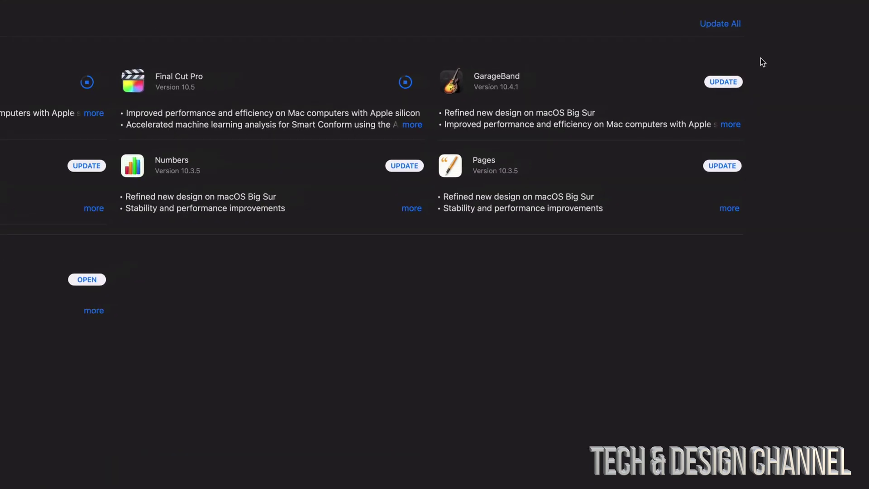
left_click(706, 92)
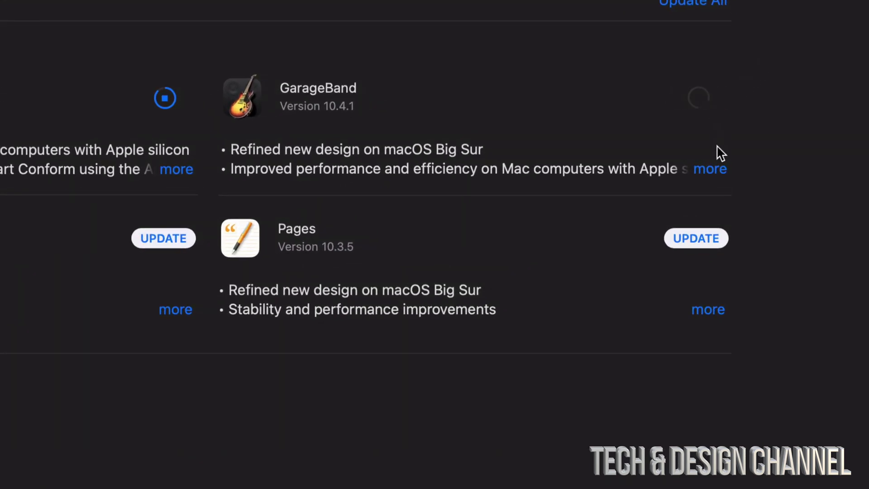
left_click(711, 169)
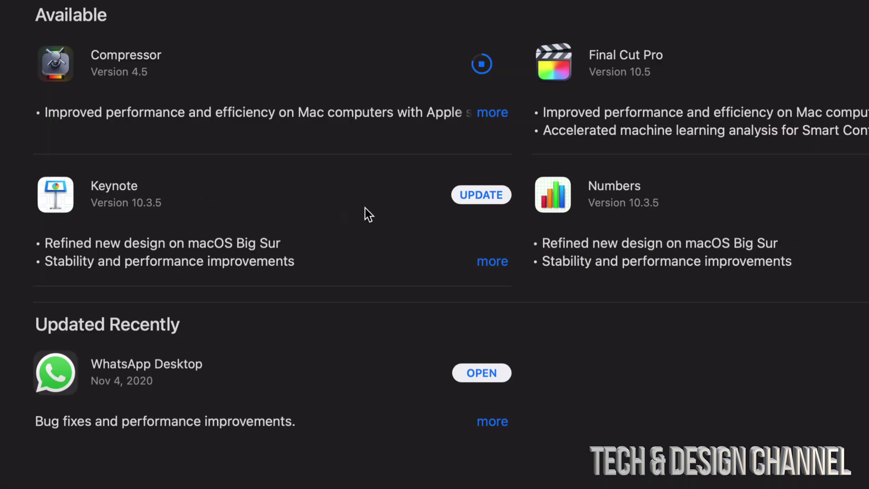
Start the Keynote, Numbers and Pages updates, opening each one's full release notes
left_click(466, 198)
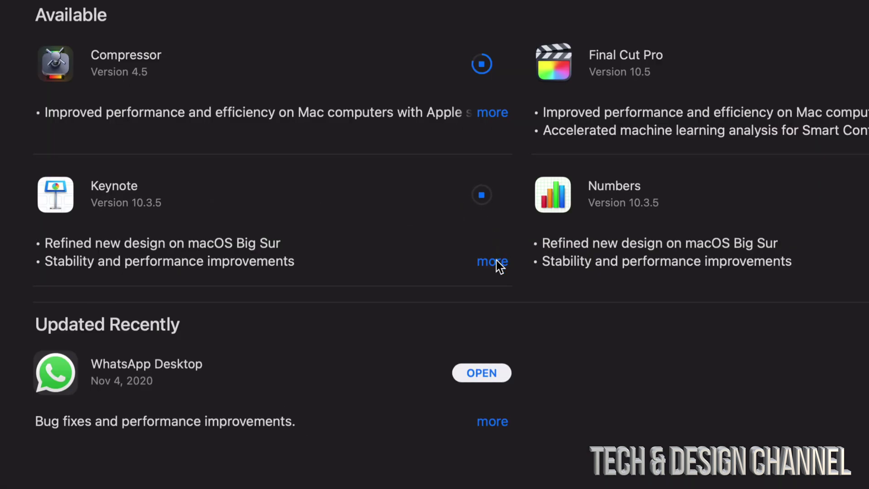
left_click(493, 261)
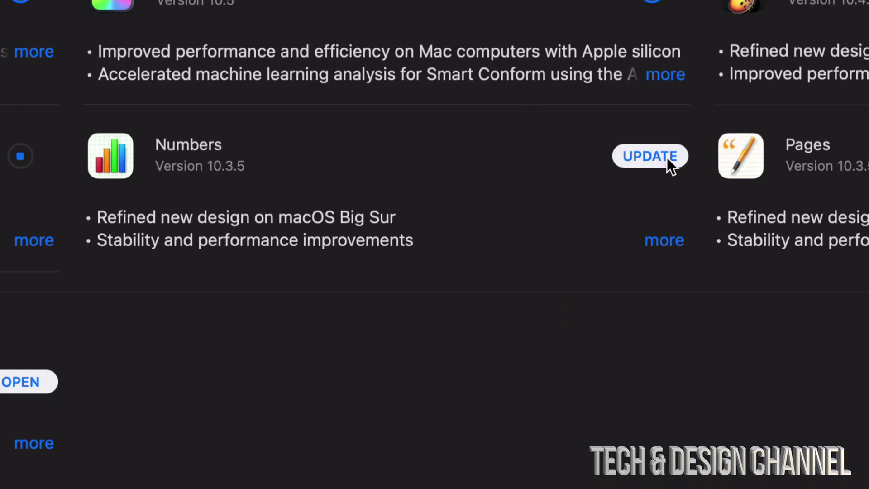
left_click(662, 158)
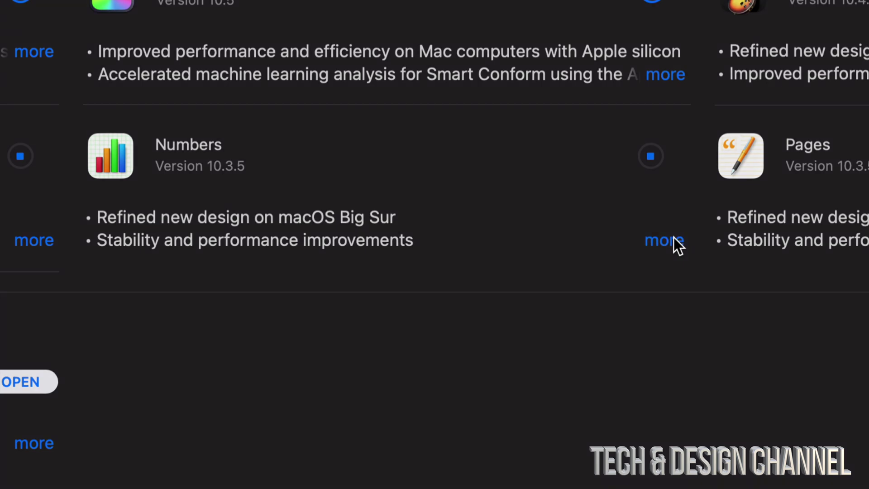
left_click(674, 236)
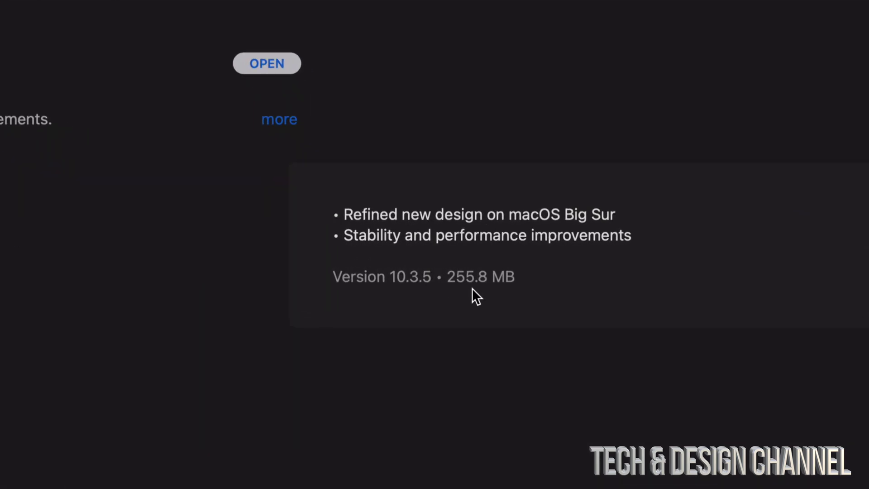
left_click(571, 284)
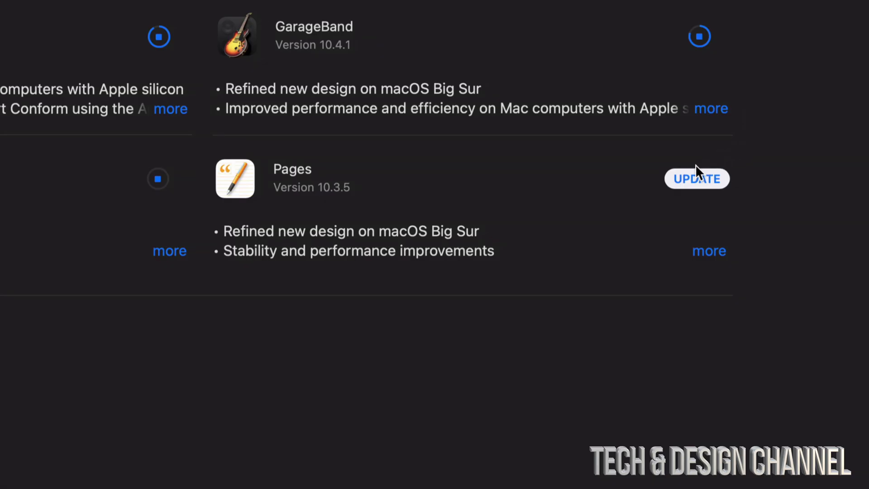
left_click(688, 178)
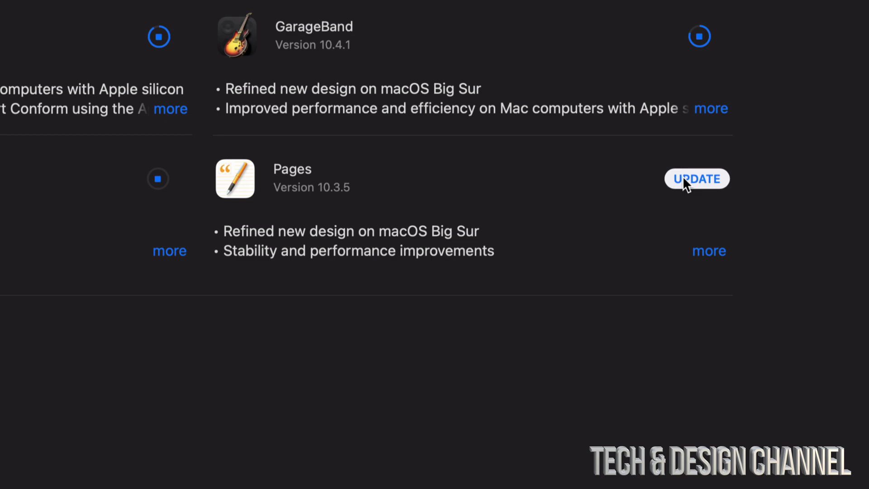
left_click(712, 251)
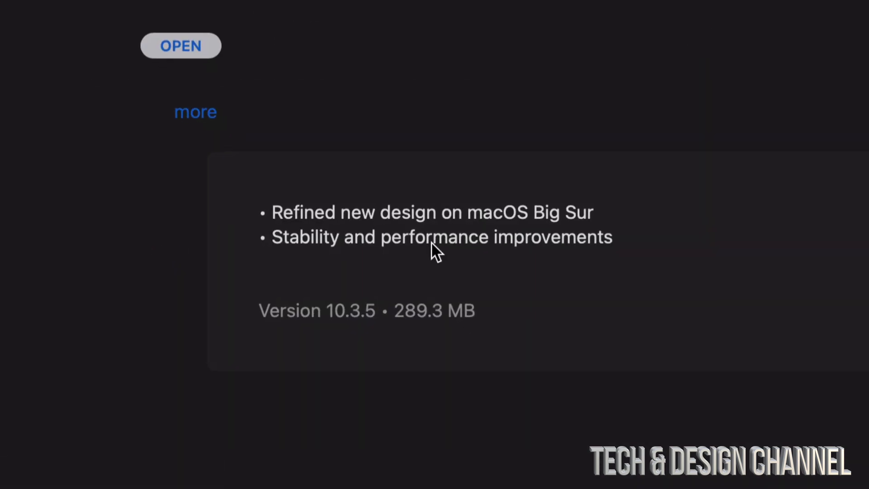